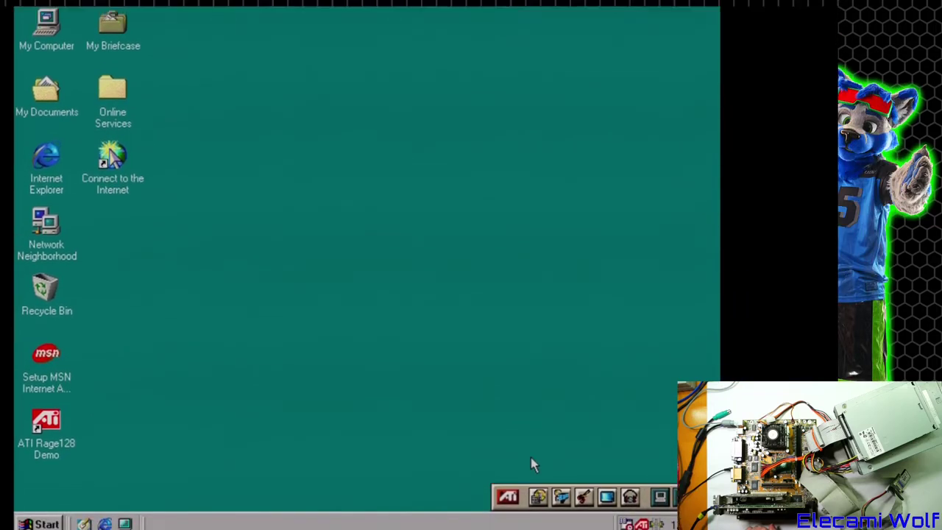
# Open My Computer and eject the disc tray of CD-ROM drive F:
pyautogui.doubleClick(46, 20)
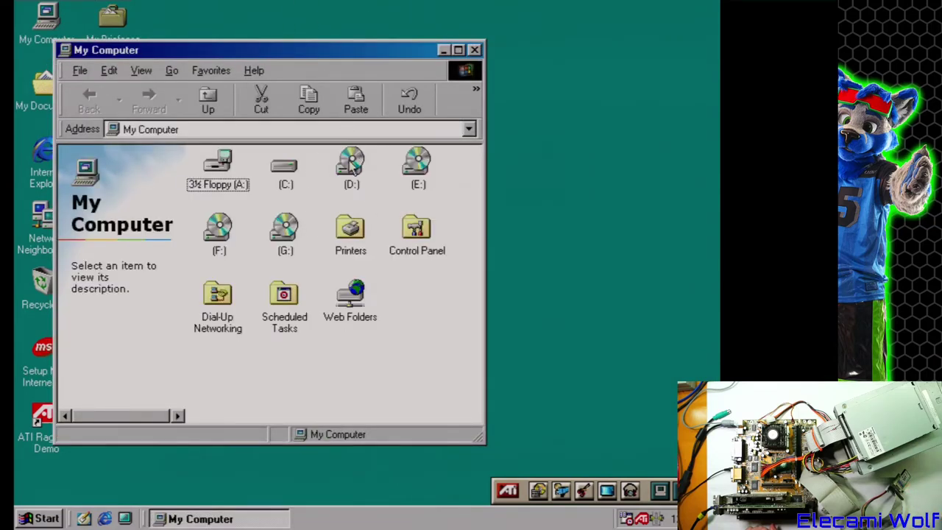
pyautogui.rightClick(214, 234)
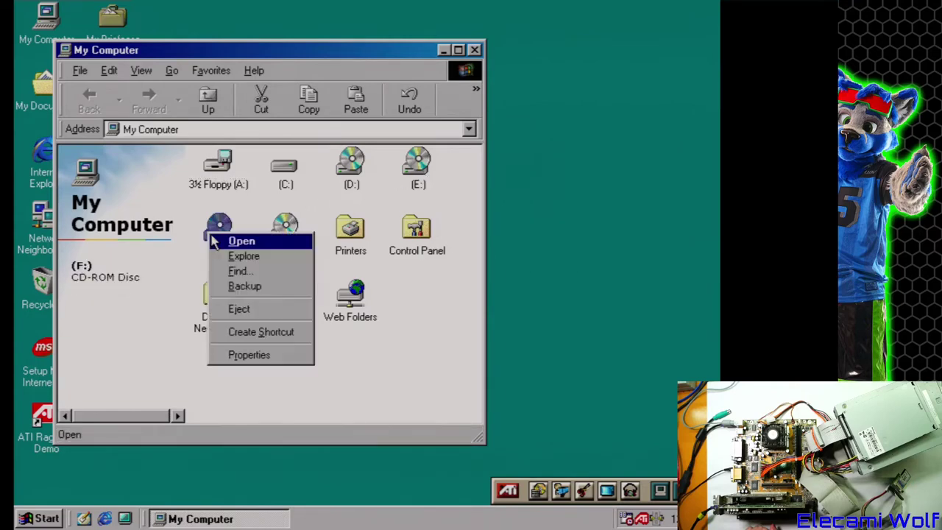
pyautogui.click(247, 312)
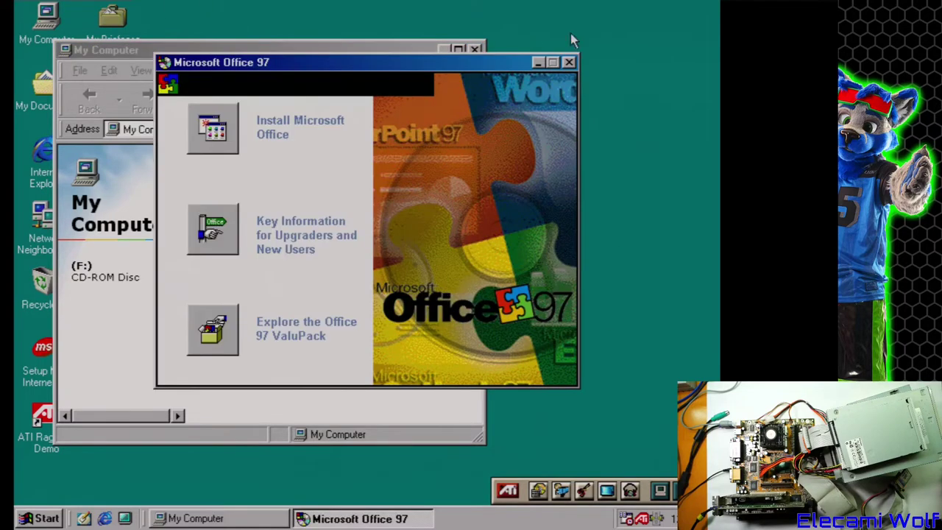
# Close the Microsoft Office 97 disc launcher and open the disc in drive E: from My Computer
pyautogui.click(570, 62)
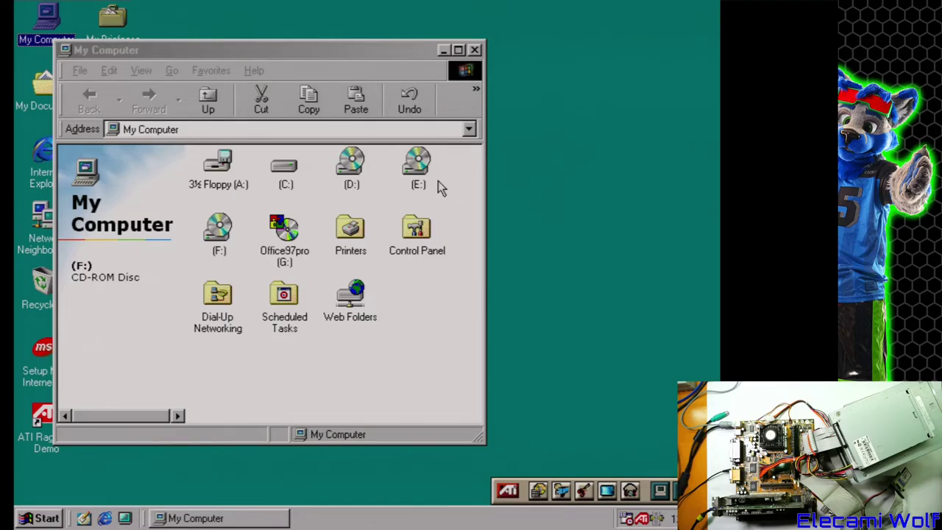
pyautogui.doubleClick(415, 175)
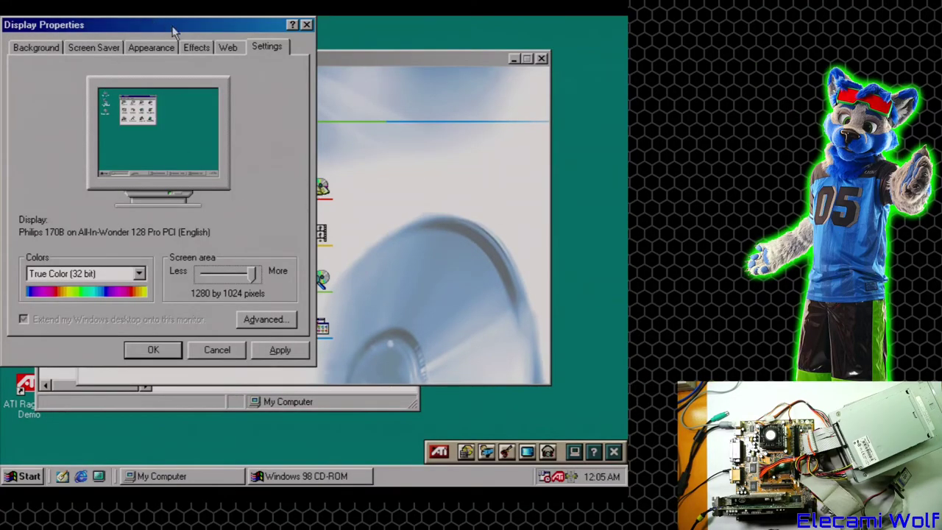
# Apply the 1280 by 1024 pixel screen area in Display Properties, keep the setting and close the dialog
pyautogui.moveTo(173, 31); pyautogui.dragTo(325, 95)
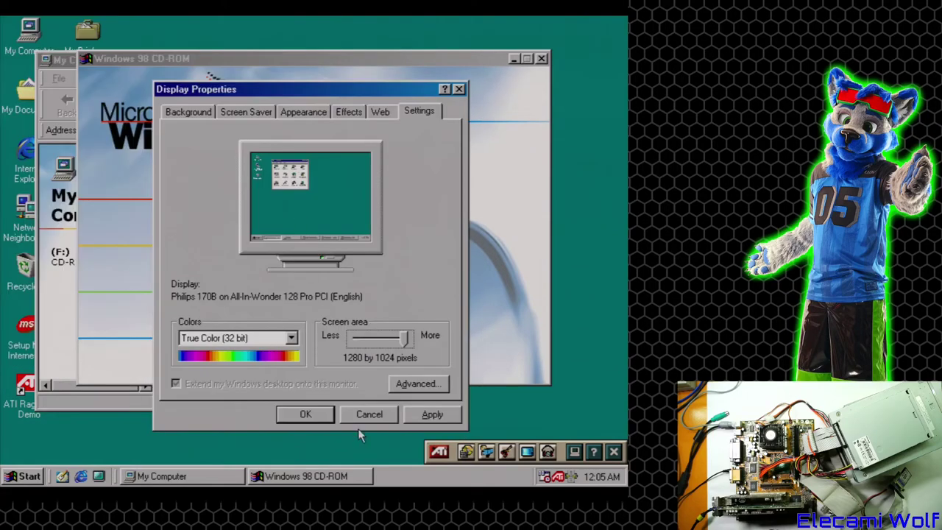
pyautogui.click(436, 419)
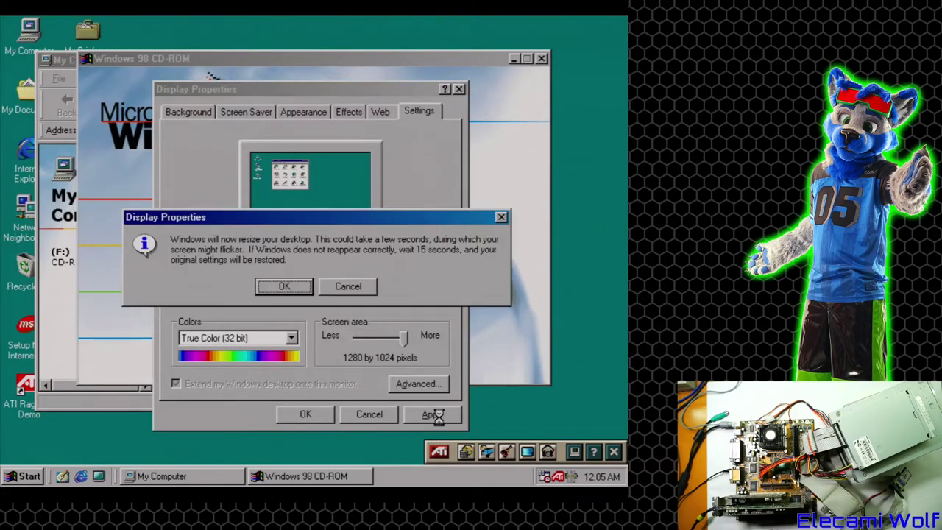
pyautogui.click(284, 287)
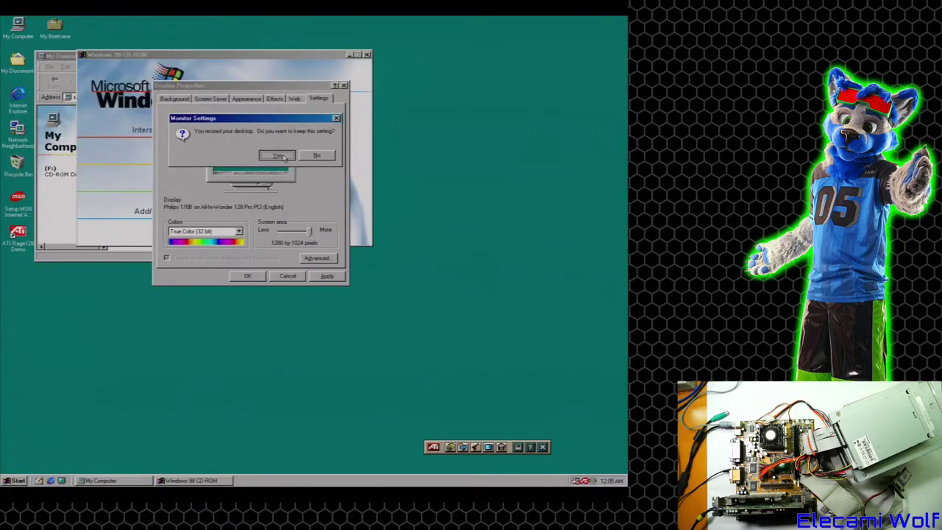
pyautogui.click(283, 156)
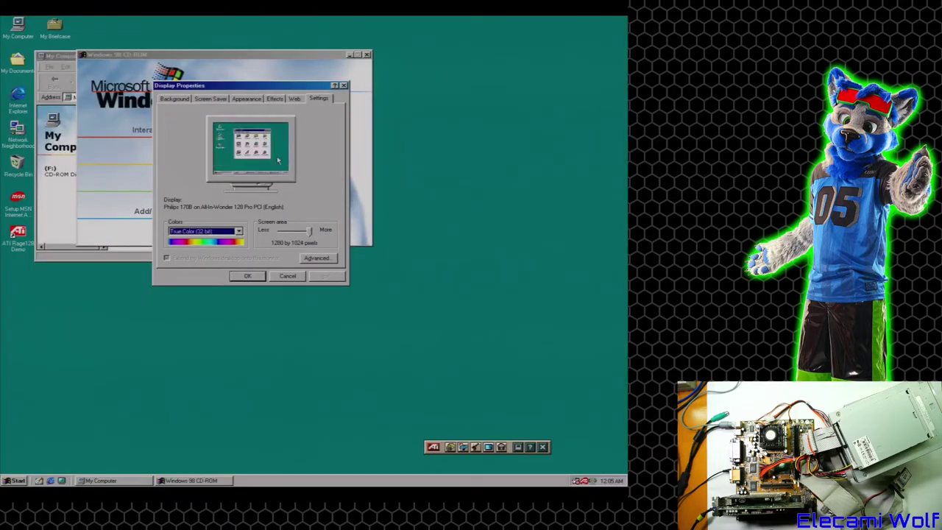
pyautogui.click(248, 276)
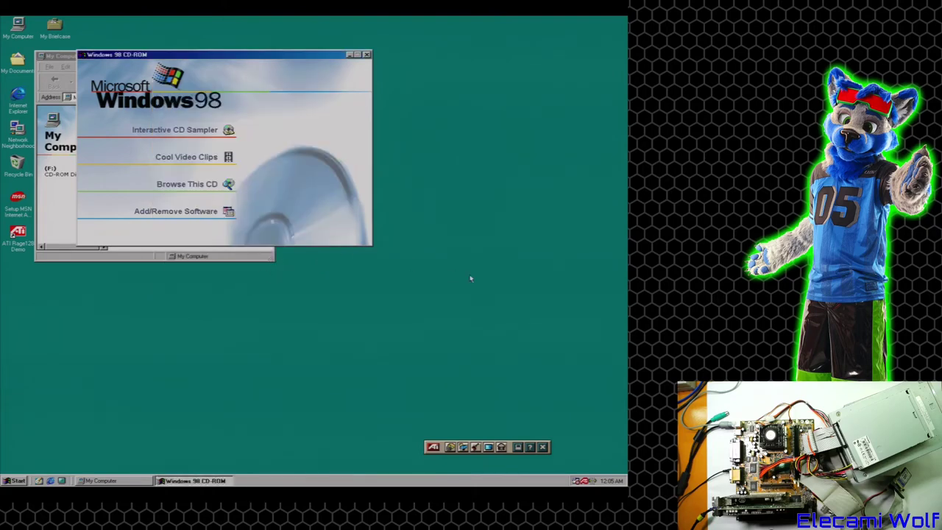
# Reopen the desktop's Display Properties, set the screen area to 1024 by 768 pixels, and keep the new resolution
pyautogui.rightClick(416, 261)
pyautogui.click(398, 262)
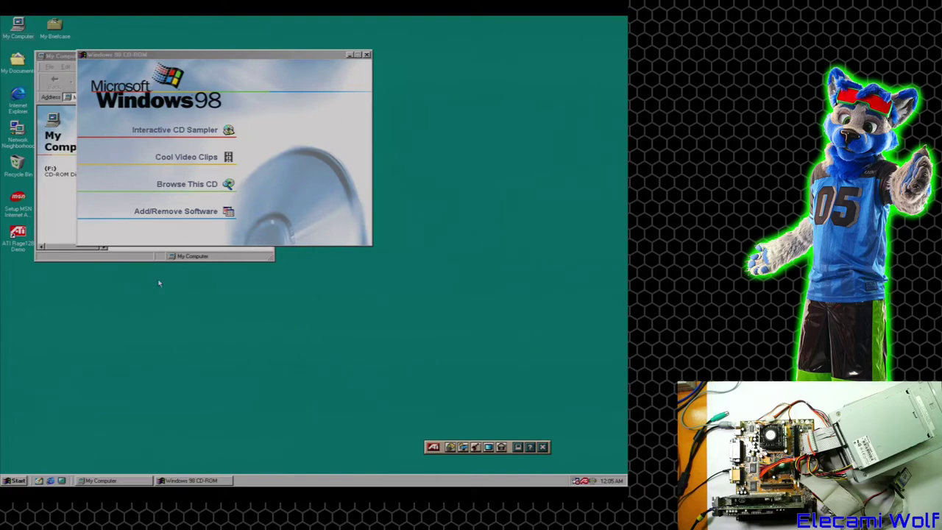
pyautogui.rightClick(333, 307)
pyautogui.click(356, 387)
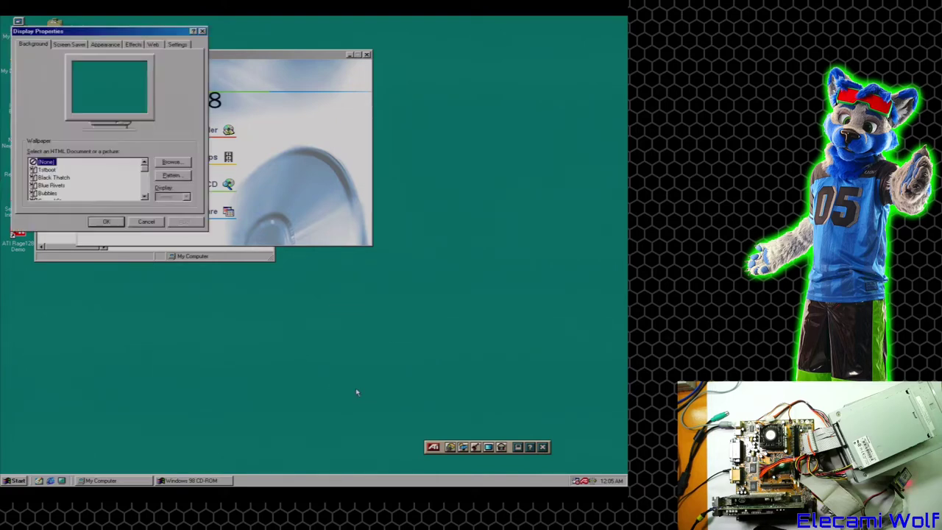
pyautogui.click(177, 44)
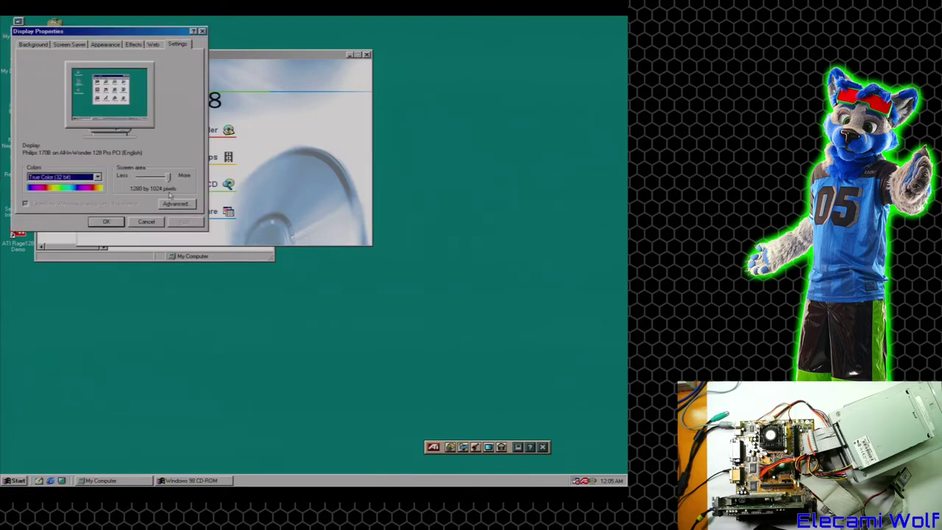
pyautogui.moveTo(166, 180); pyautogui.dragTo(155, 181)
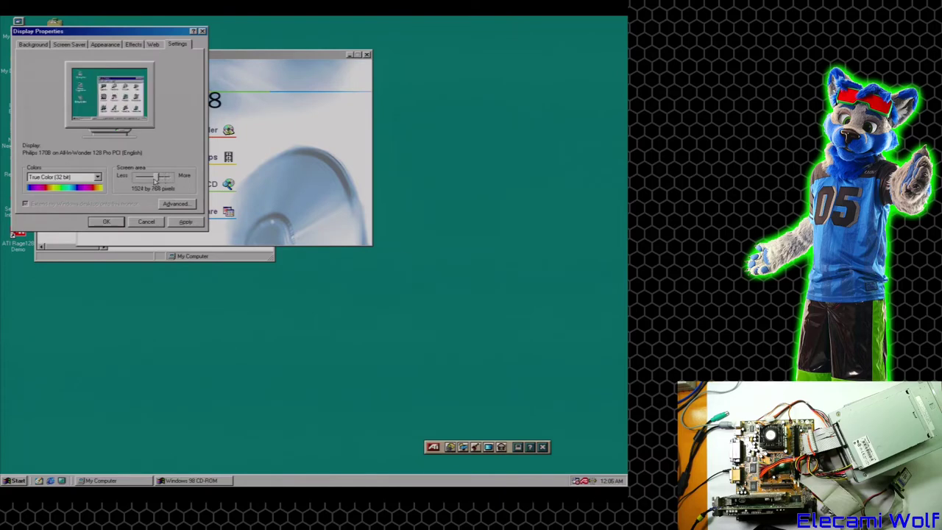
pyautogui.click(184, 222)
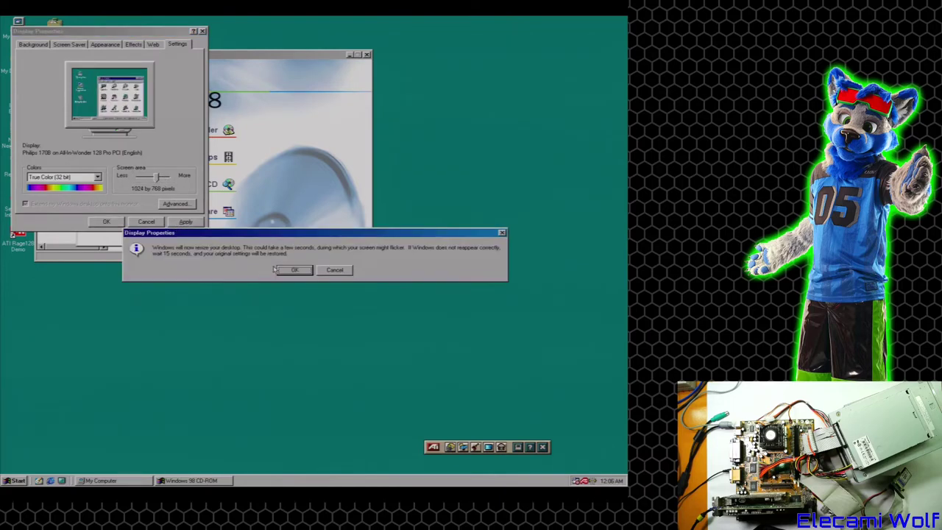
pyautogui.click(311, 270)
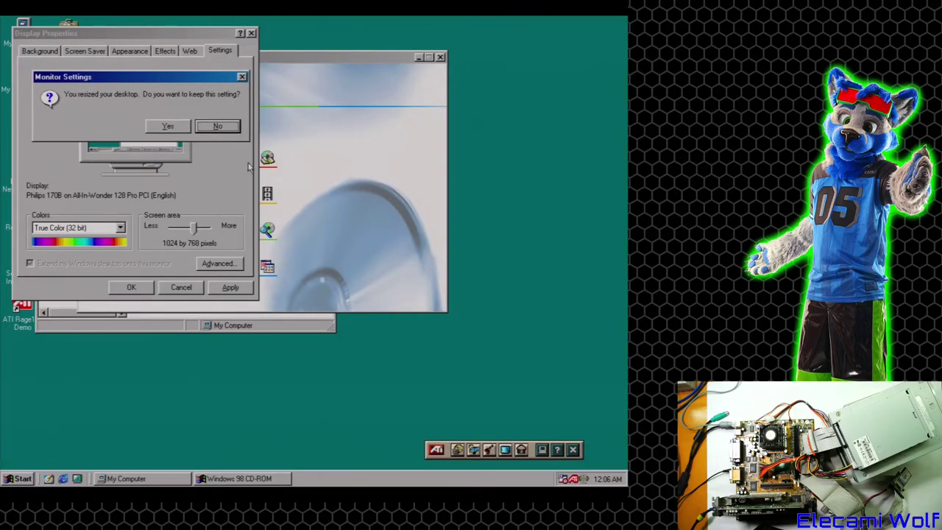
pyautogui.click(155, 123)
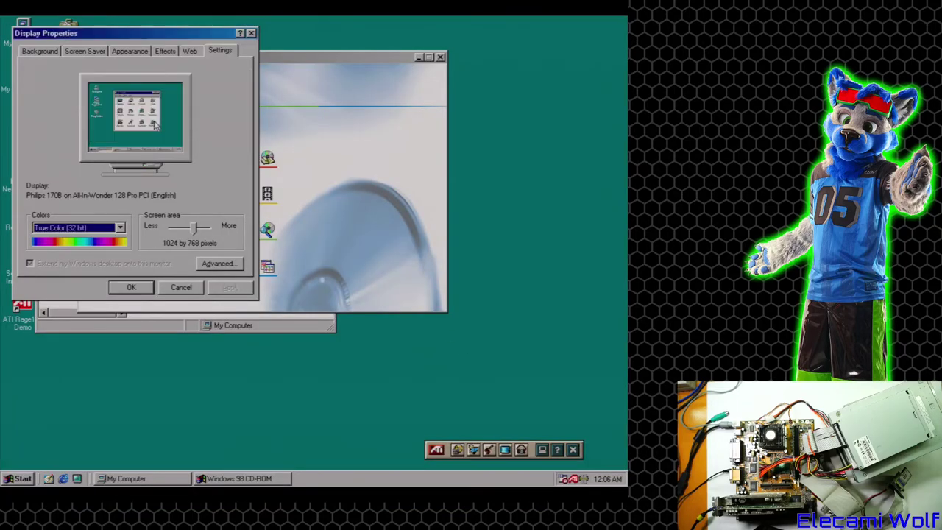
# Move the Windows 98 CD-ROM window clear of the Display Properties dialog and close that dialog
pyautogui.click(349, 161)
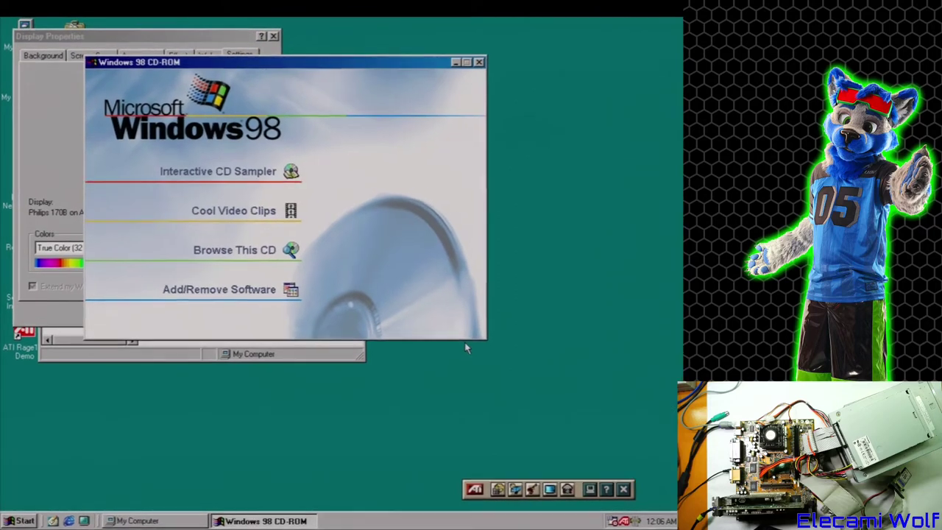
pyautogui.click(199, 177)
pyautogui.moveTo(546, 149); pyautogui.dragTo(546, 150)
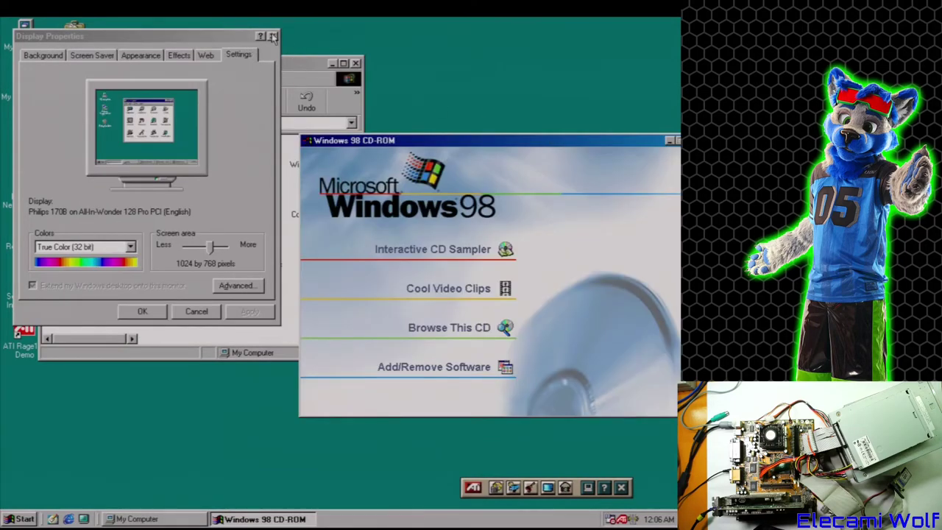
pyautogui.click(272, 37)
# Rearrange the My Computer and Windows 98 CD-ROM windows and tuck the ATI toolbar into the desktop's lower corner
pyautogui.click(262, 64)
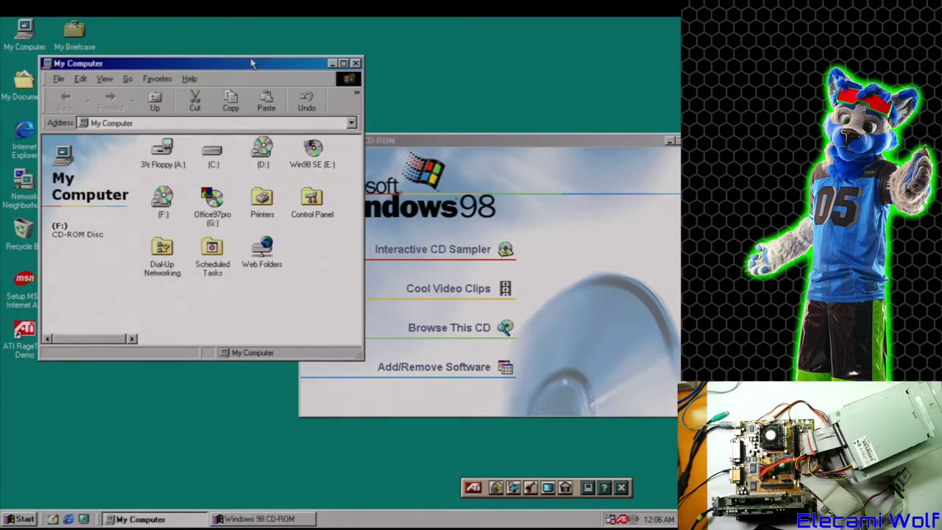
pyautogui.moveTo(239, 65)
pyautogui.mouseDown()
pyautogui.moveTo(211, 67)
pyautogui.moveTo(224, 59)
pyautogui.mouseUp()
pyautogui.moveTo(588, 140); pyautogui.dragTo(546, 195)
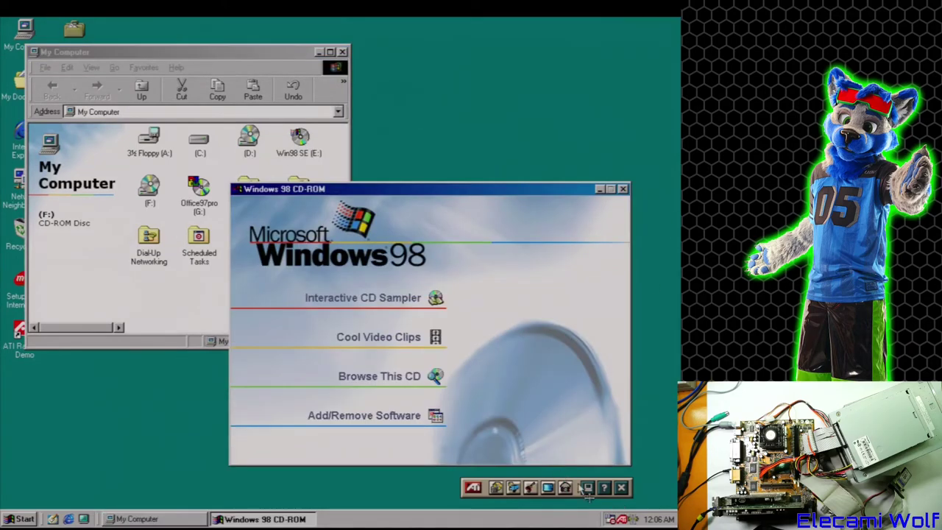
pyautogui.moveTo(581, 483); pyautogui.dragTo(629, 493)
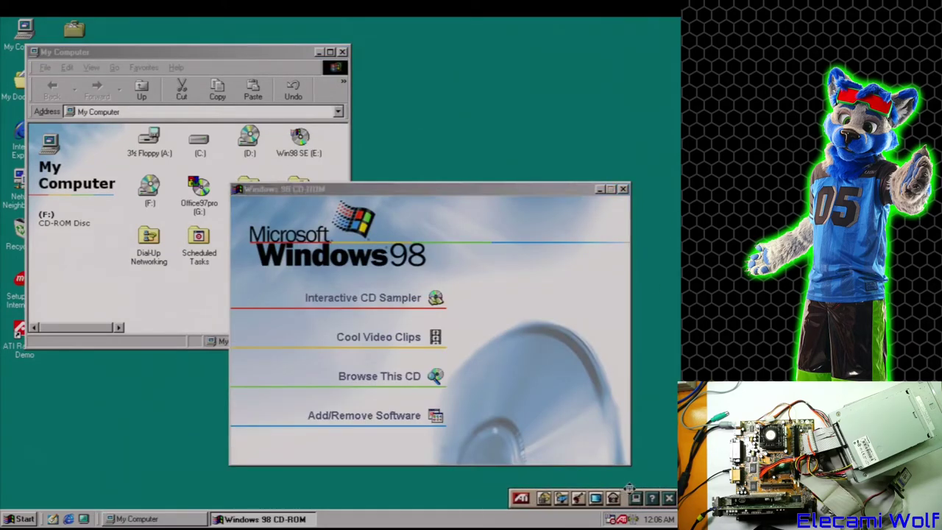
# Close the Windows 98 CD-ROM window and open the Office97pro disc in drive G:
pyautogui.click(623, 190)
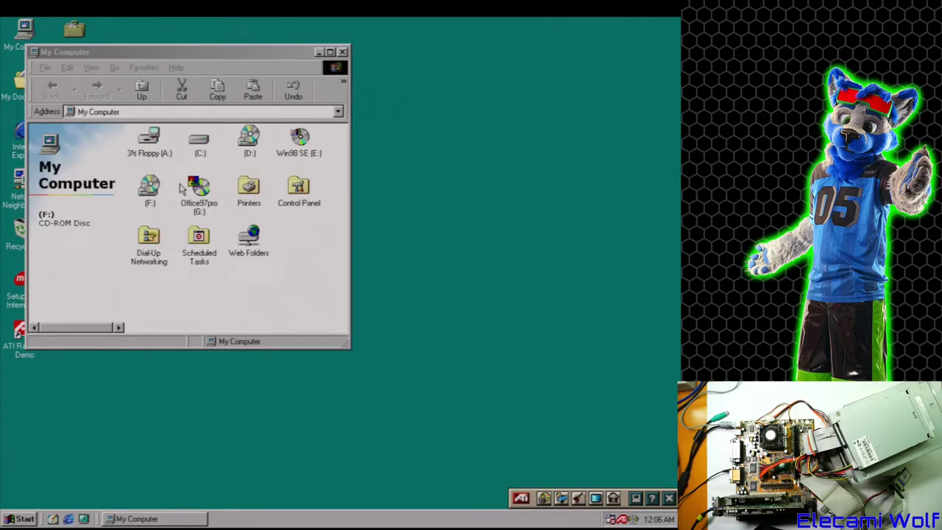
pyautogui.click(202, 190)
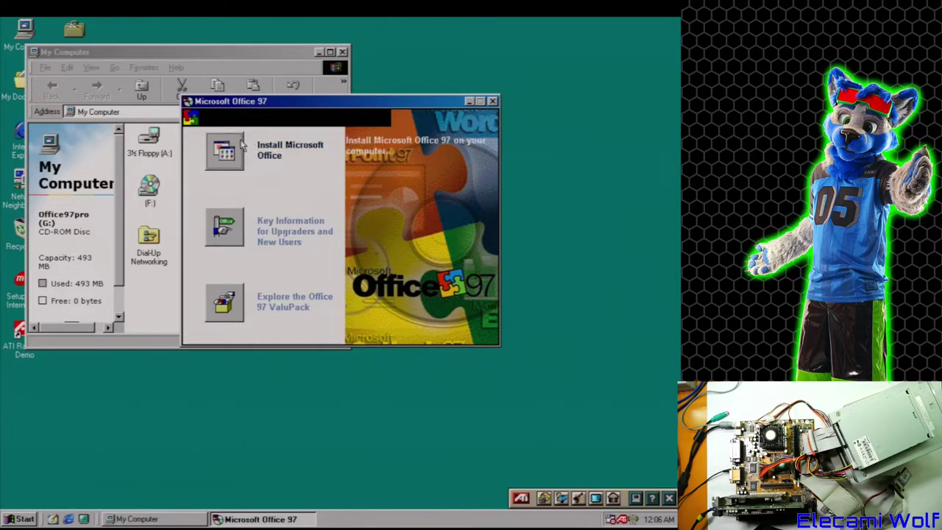
# Start the Microsoft Office 97 installation and exit setup at its welcome screen
pyautogui.click(240, 144)
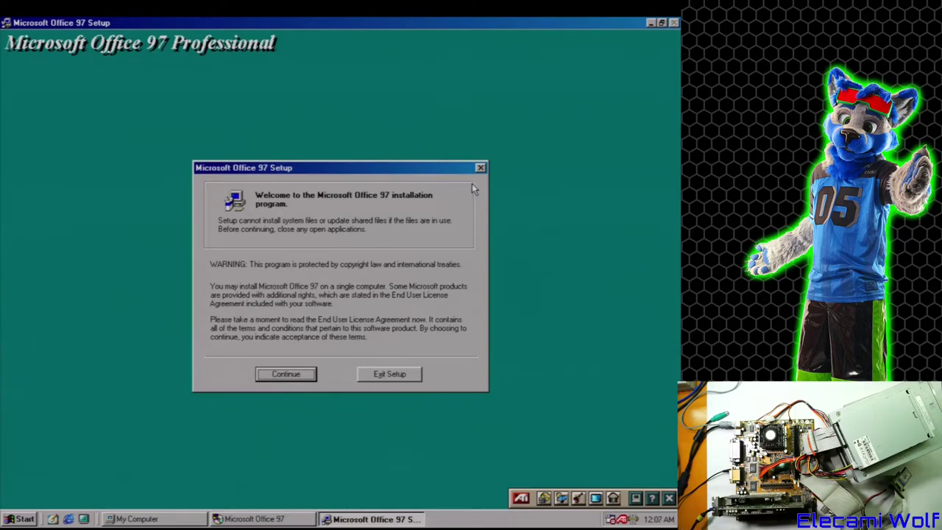
pyautogui.click(388, 372)
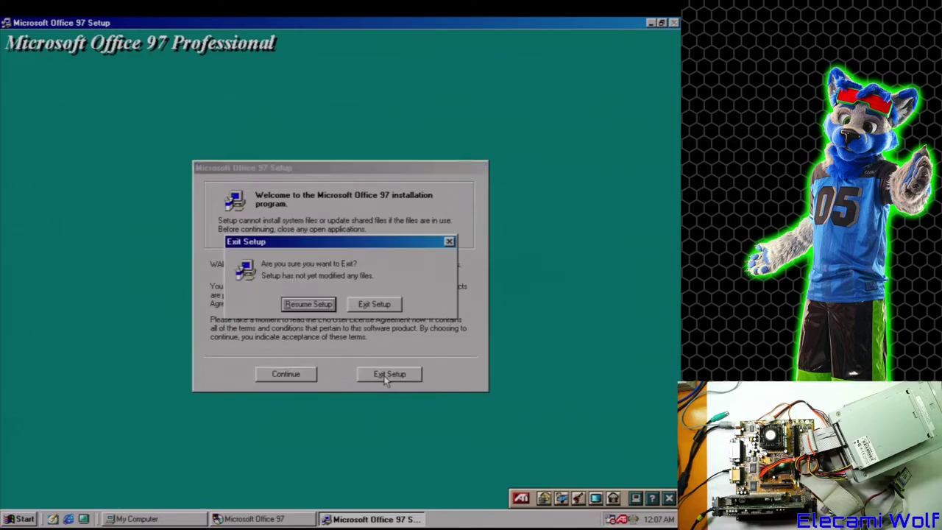
pyautogui.click(396, 306)
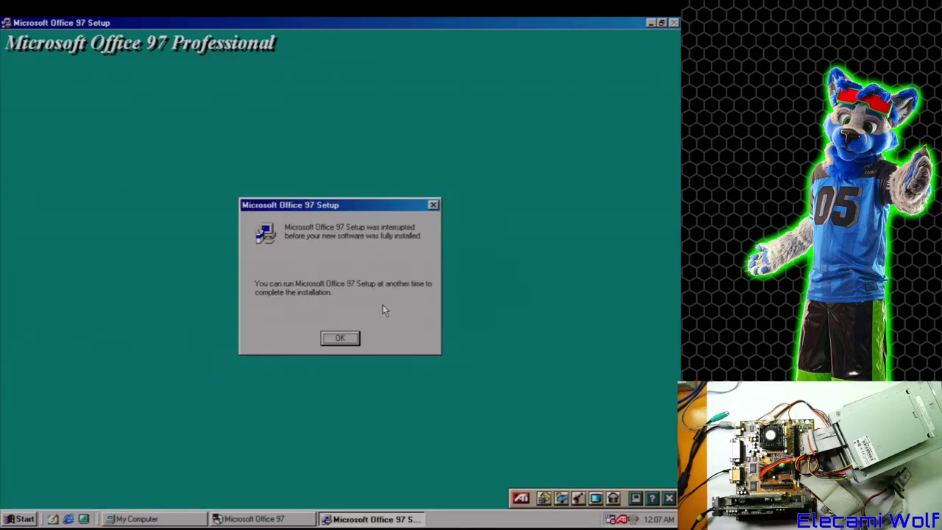
pyautogui.click(342, 337)
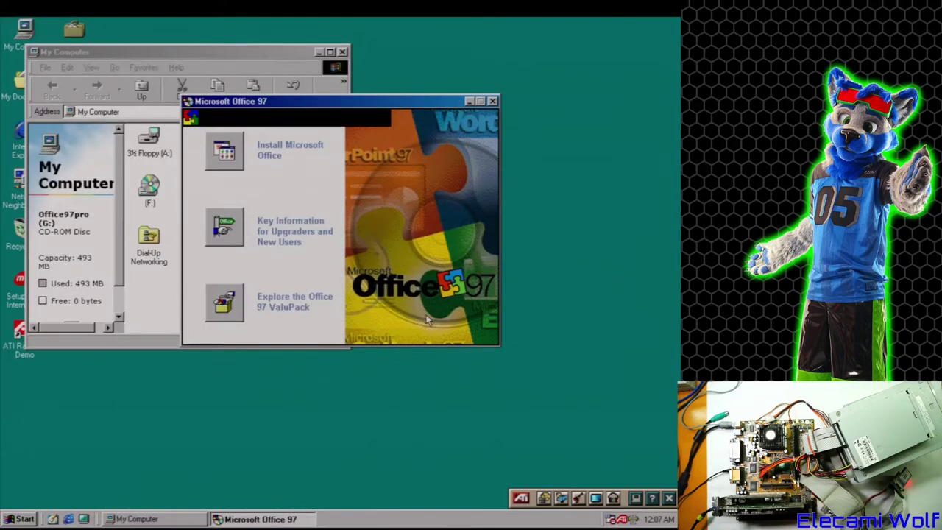